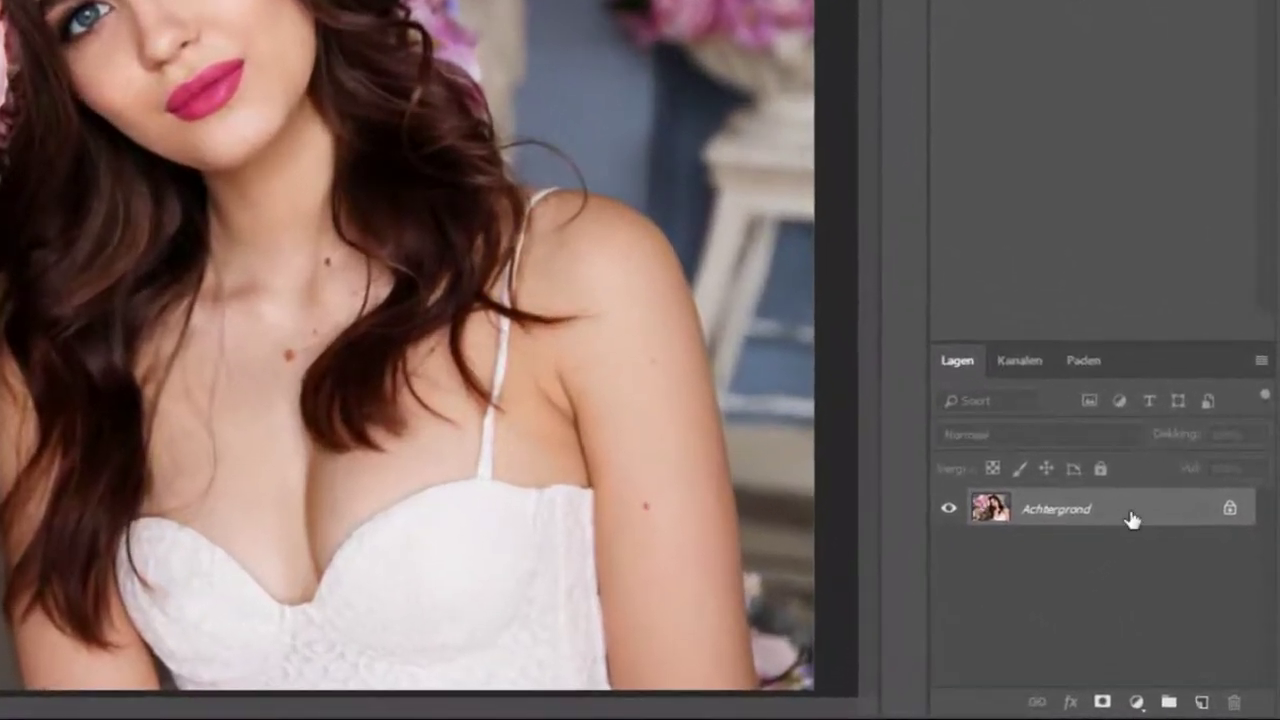
# - Convert the Achtergrond background layer to a smart object with Omzetten in slim object
pyautogui.rightClick(1131, 516)
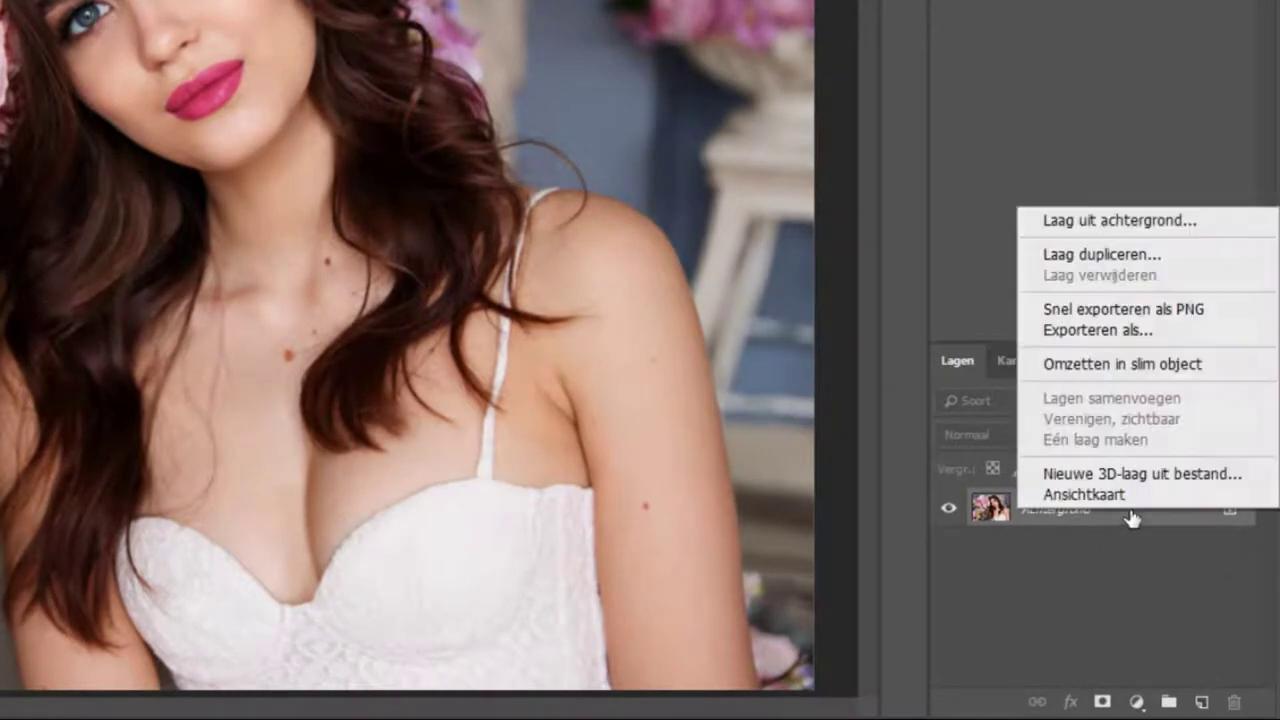
pyautogui.click(1090, 370)
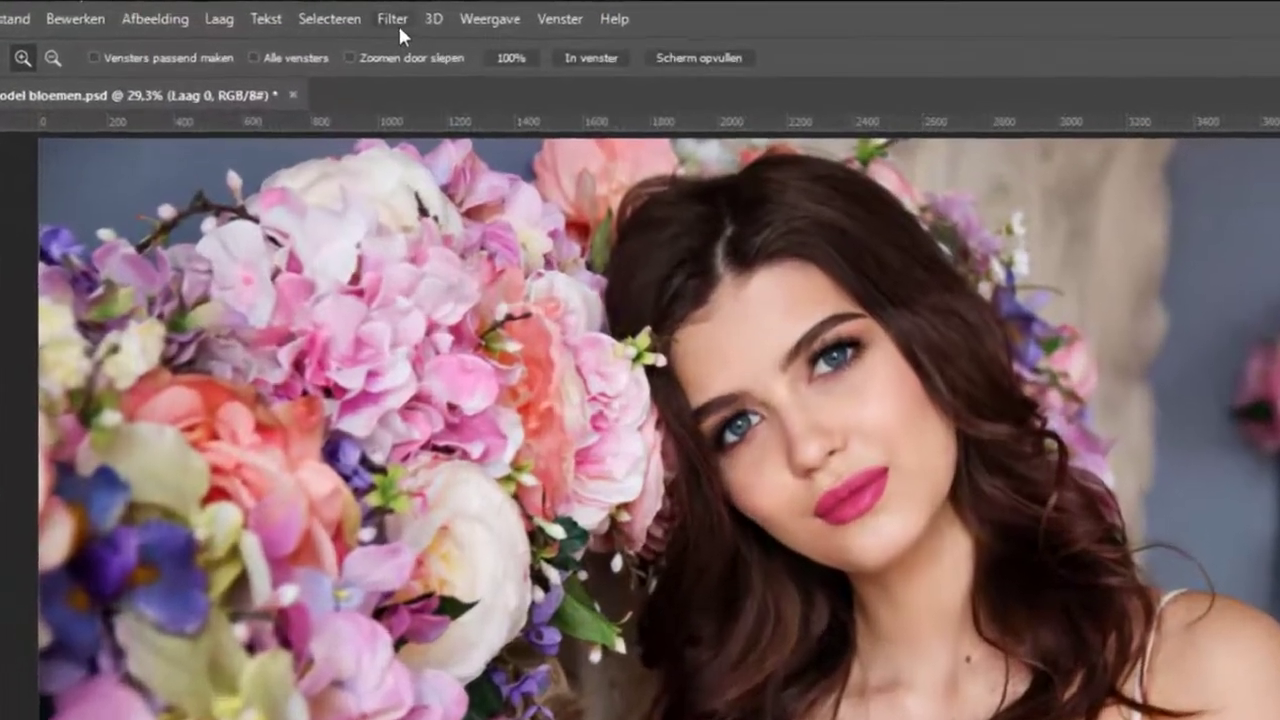
# - Start Iris vervagen from Galerie Vervagen, raise Vervagen to 40 px, and compare with the preview off and on
pyautogui.click(399, 27)
pyautogui.moveTo(460, 296)
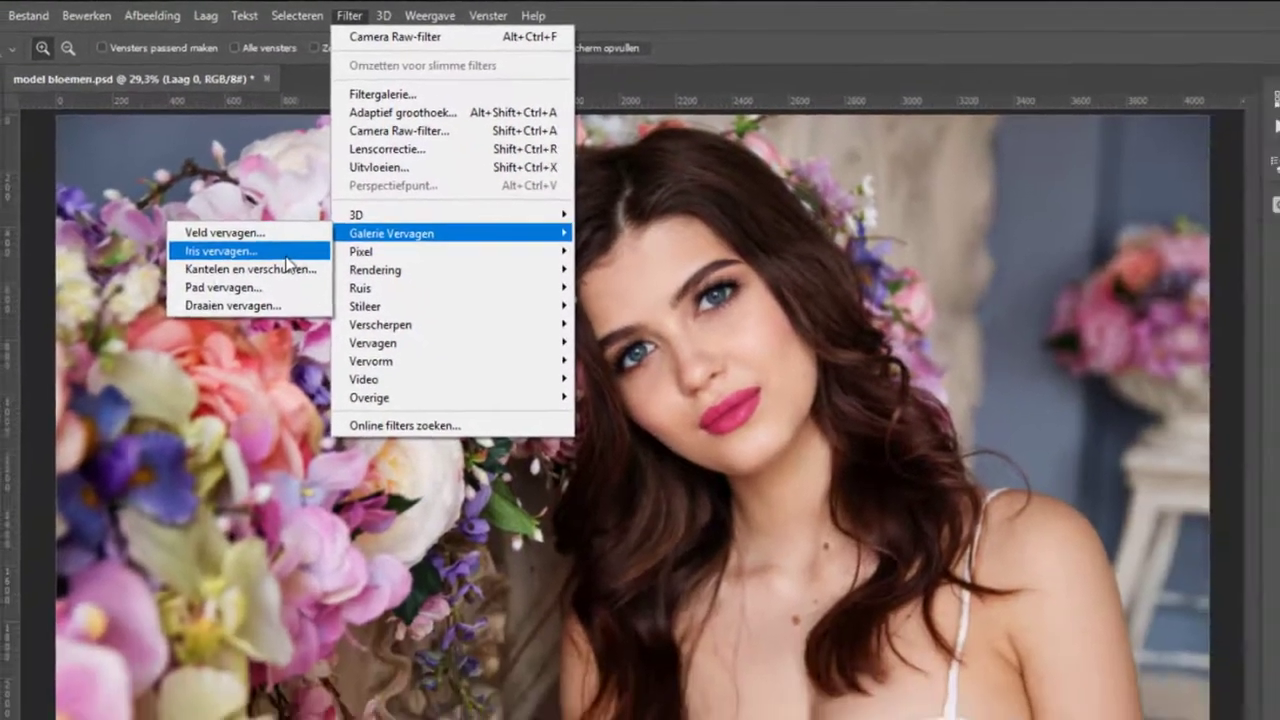
pyautogui.click(287, 256)
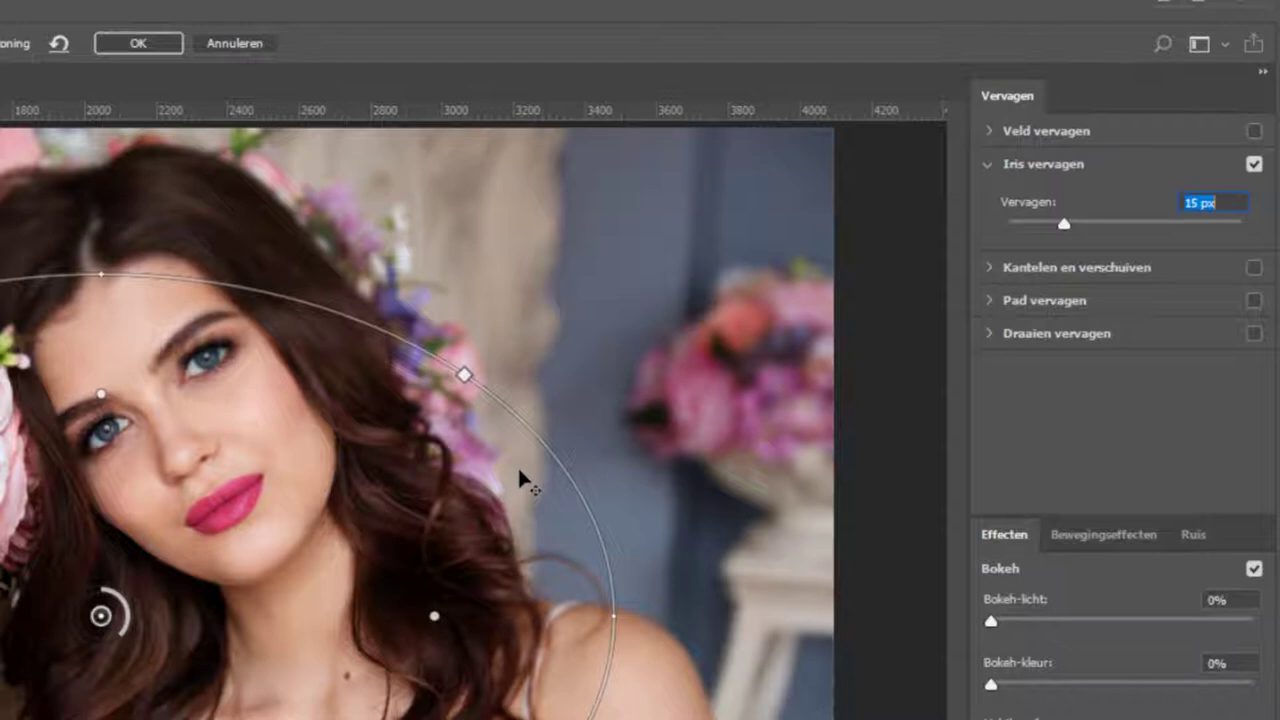
pyautogui.moveTo(1186, 222); pyautogui.dragTo(1227, 222)
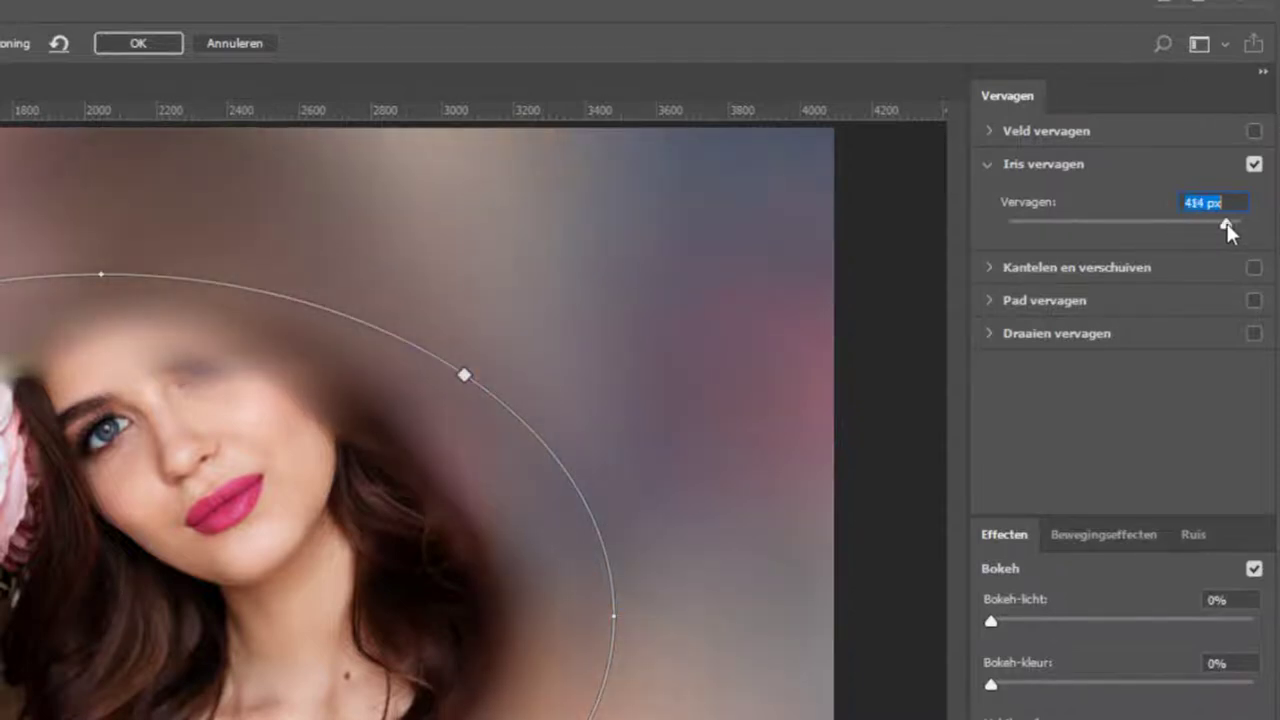
pyautogui.click(1254, 164)
pyautogui.click(1254, 164)
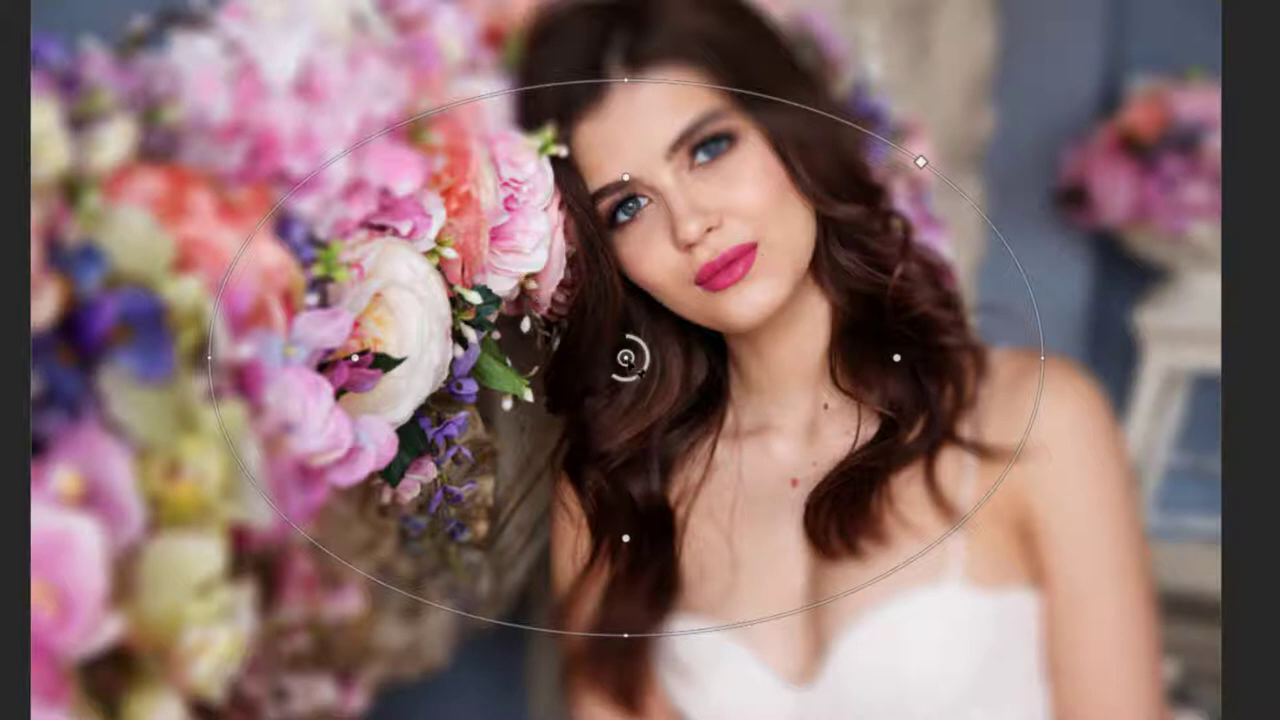
# - Move the Iris Blur centre pin onto the model and set the blur strength to 17
pyautogui.moveTo(645, 357); pyautogui.dragTo(741, 345)
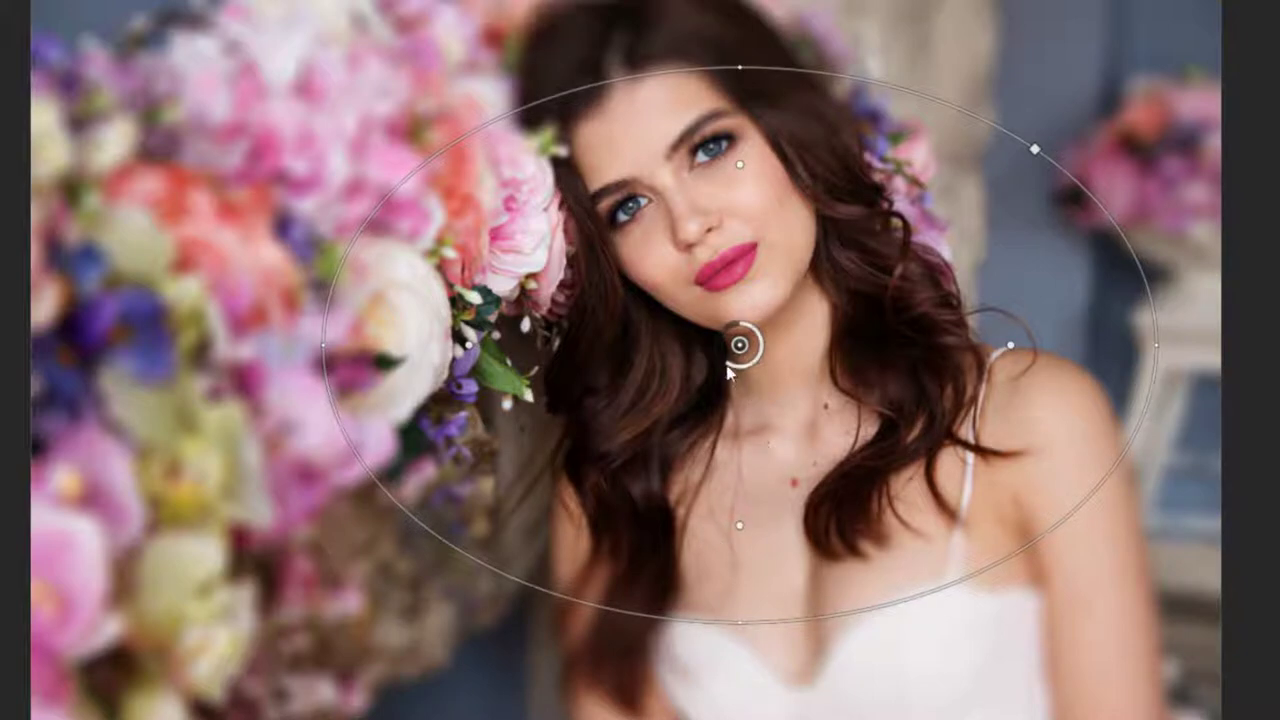
pyautogui.moveTo(728, 371); pyautogui.dragTo(718, 348)
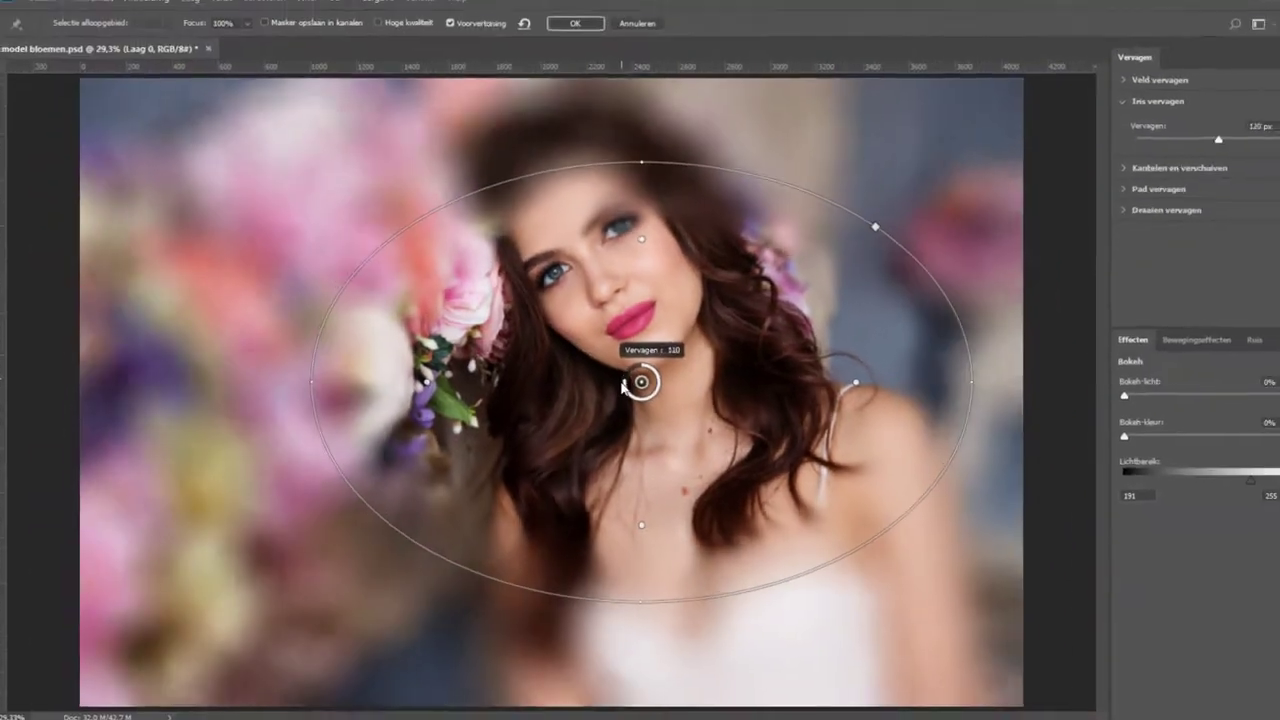
pyautogui.moveTo(640, 376)
pyautogui.mouseDown()
pyautogui.moveTo(641, 398)
pyautogui.moveTo(649, 387)
pyautogui.moveTo(635, 405)
pyautogui.moveTo(610, 387)
pyautogui.mouseUp()
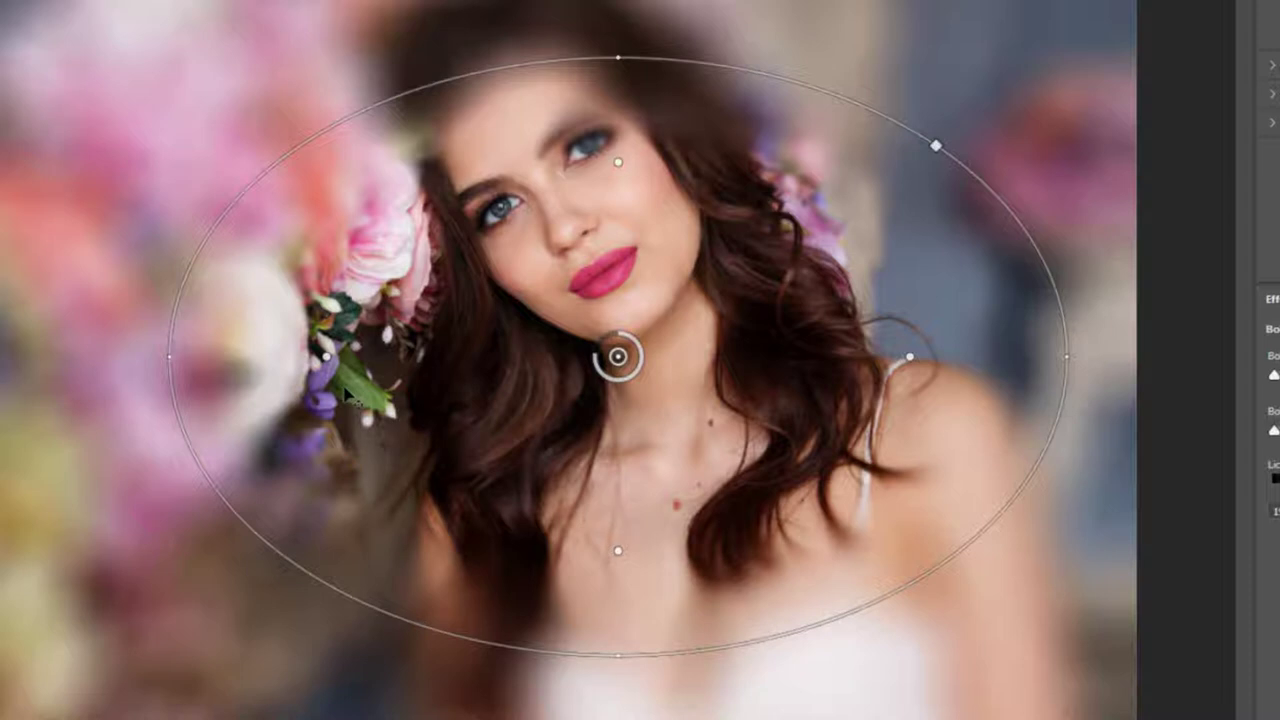
# - Reposition the inner feather points to set the sharp-to-blur transition within the ellipse
pyautogui.moveTo(327, 357); pyautogui.dragTo(465, 357)
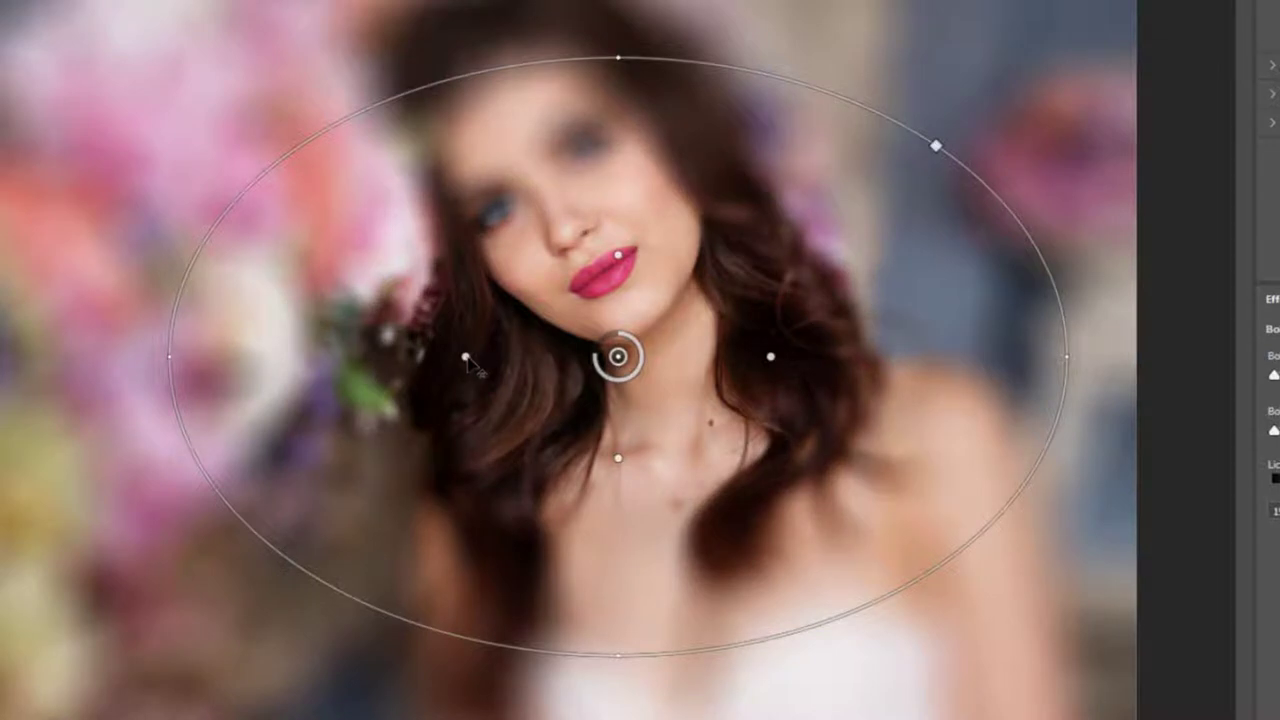
pyautogui.moveTo(466, 358); pyautogui.dragTo(521, 358)
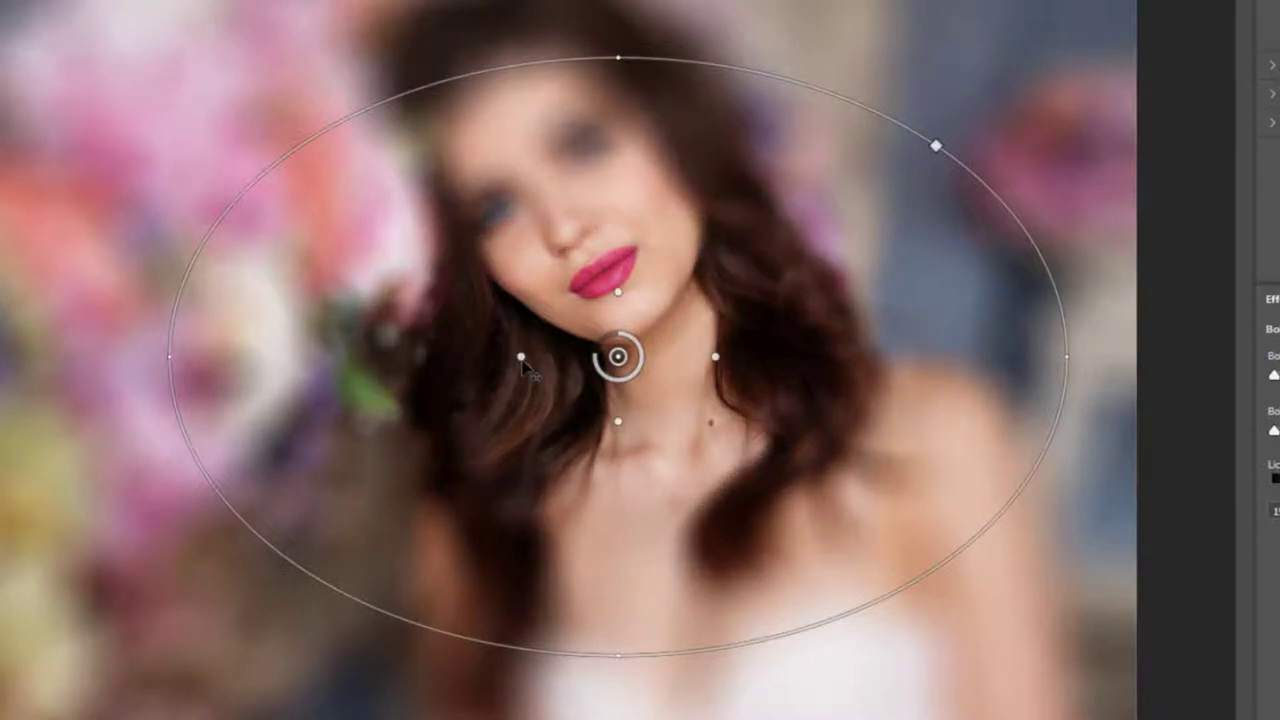
pyautogui.moveTo(522, 362); pyautogui.dragTo(184, 349)
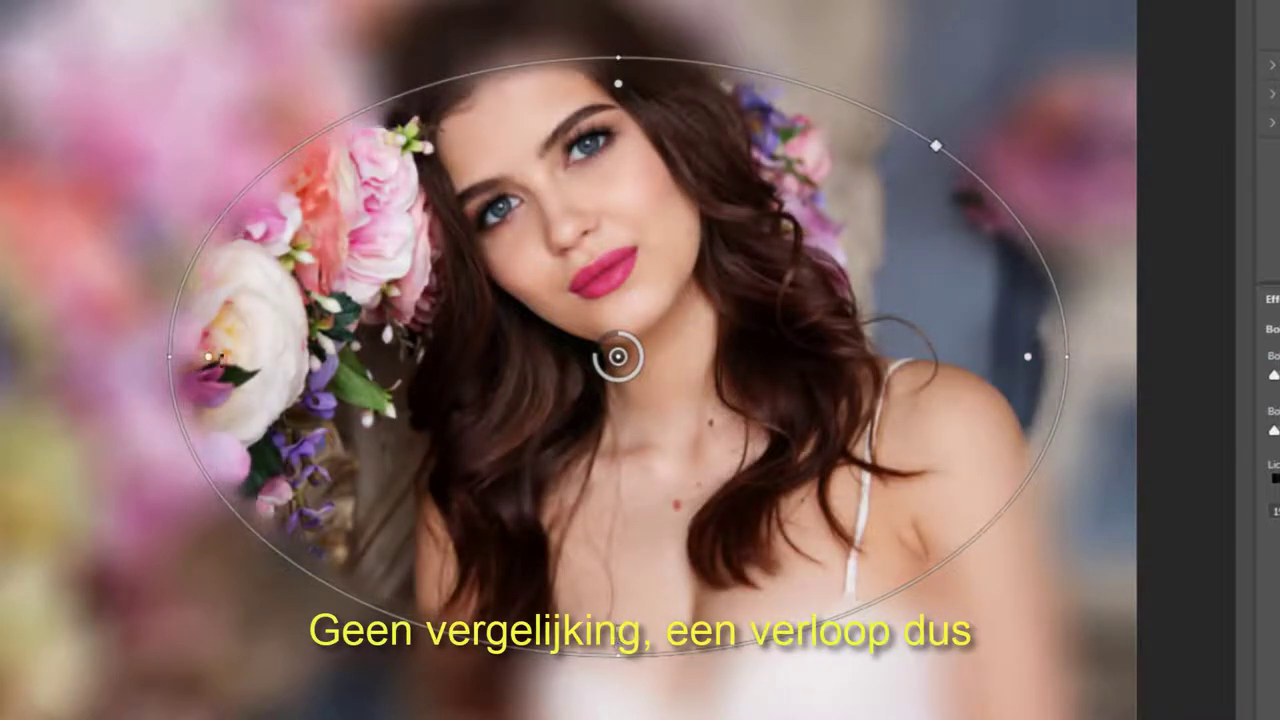
pyautogui.moveTo(184, 352); pyautogui.dragTo(398, 357)
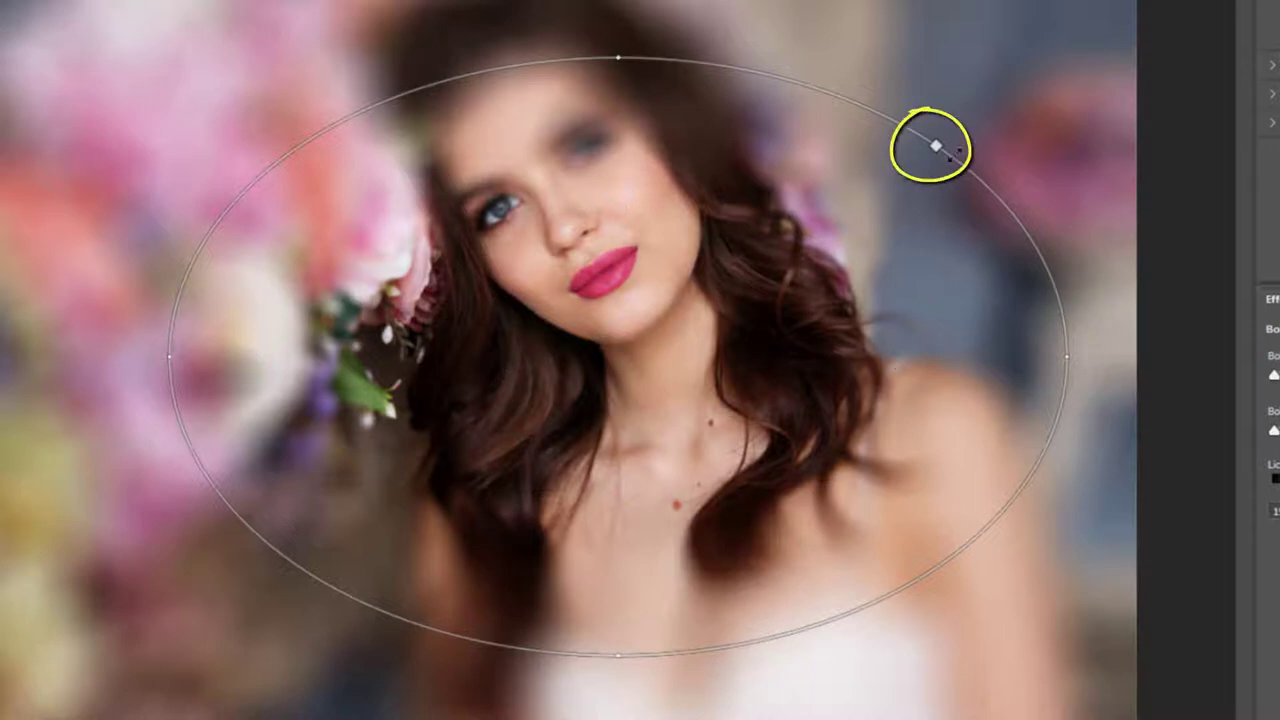
# - Make the blur ellipse squarer, larger, and rotated upright along the model's face and torso
pyautogui.moveTo(936, 147)
pyautogui.mouseDown()
pyautogui.moveTo(1080, 84)
pyautogui.moveTo(797, 262)
pyautogui.mouseUp()
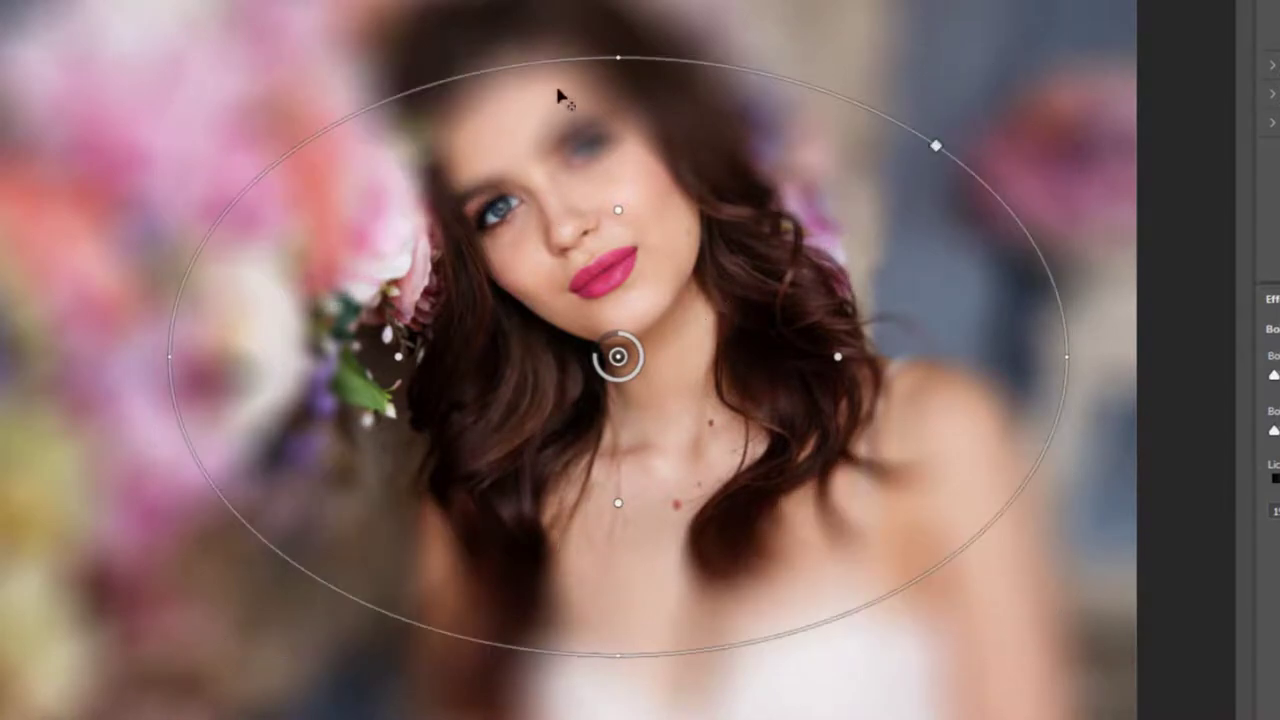
pyautogui.moveTo(512, 68)
pyautogui.mouseDown()
pyautogui.moveTo(398, 50)
pyautogui.moveTo(468, 145)
pyautogui.mouseUp()
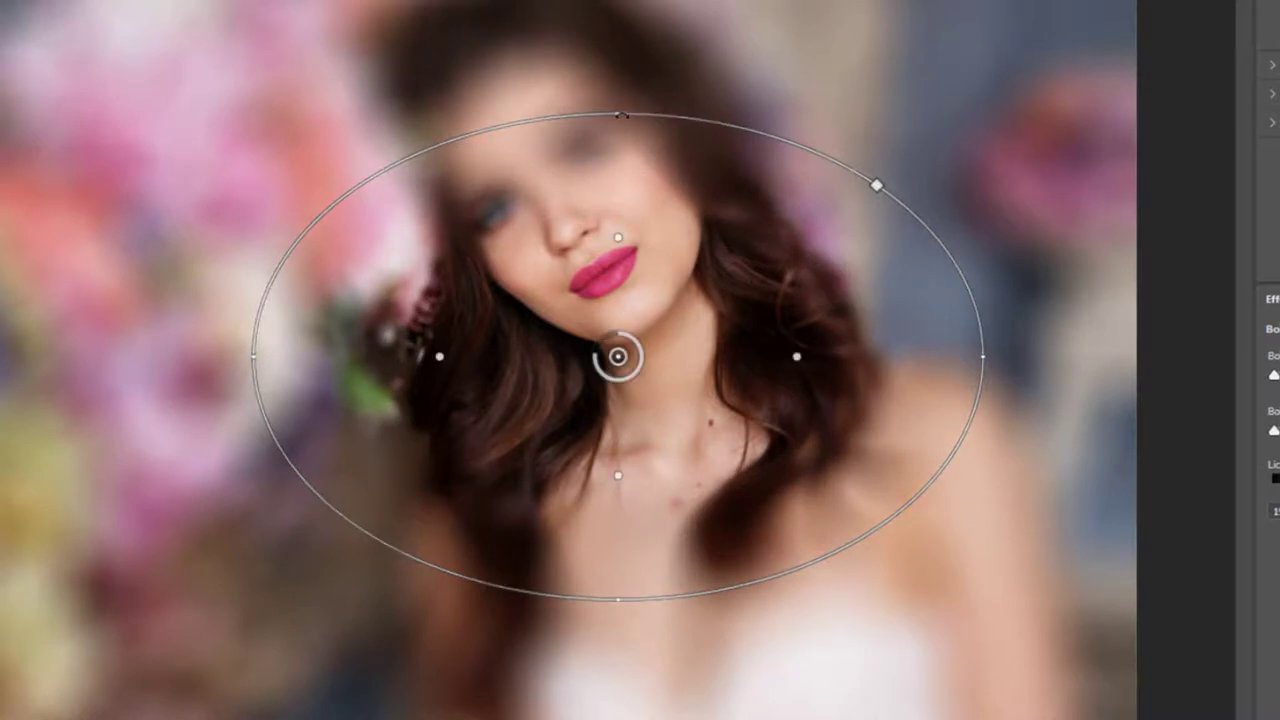
pyautogui.moveTo(620, 114)
pyautogui.mouseDown()
pyautogui.moveTo(722, 130)
pyautogui.moveTo(801, 181)
pyautogui.moveTo(811, 275)
pyautogui.mouseUp()
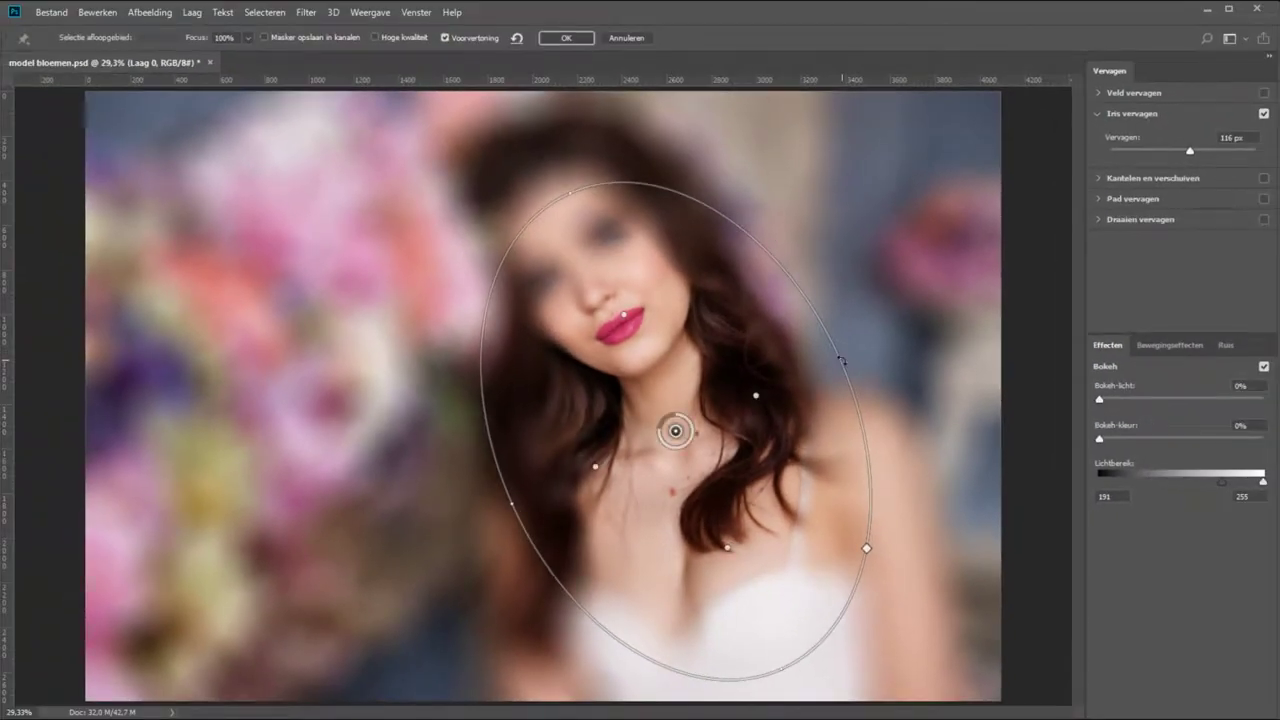
# - Stretch the ellipse and feather points so the sharp zone covers the face, hairline and hair flower
pyautogui.moveTo(843, 358); pyautogui.dragTo(880, 375)
pyautogui.moveTo(564, 197); pyautogui.dragTo(499, 101)
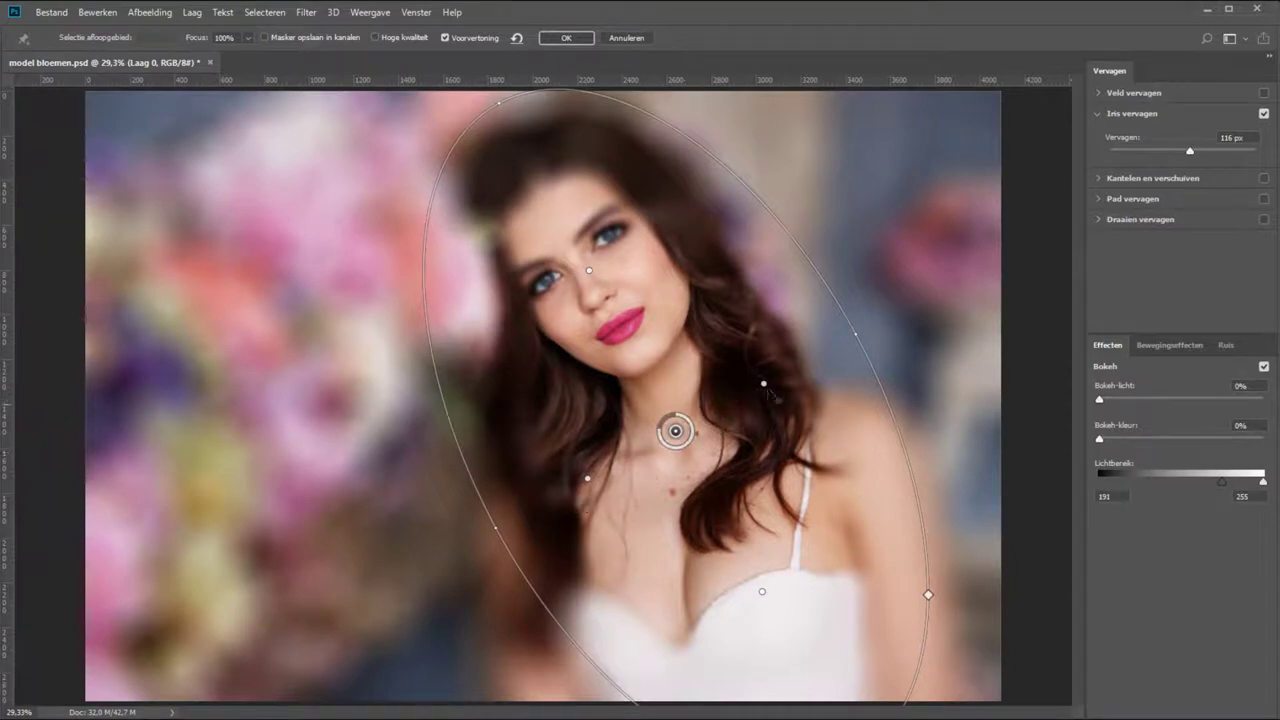
pyautogui.moveTo(764, 384); pyautogui.dragTo(783, 375)
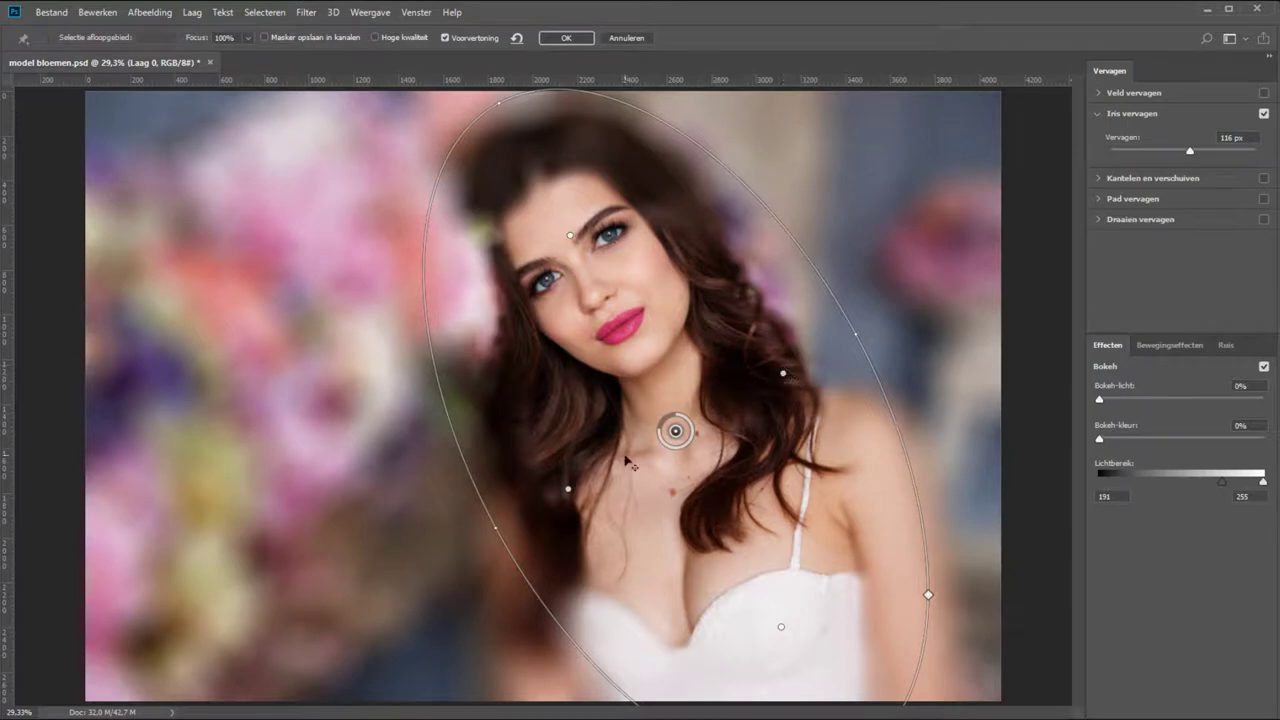
pyautogui.moveTo(566, 490); pyautogui.dragTo(552, 502)
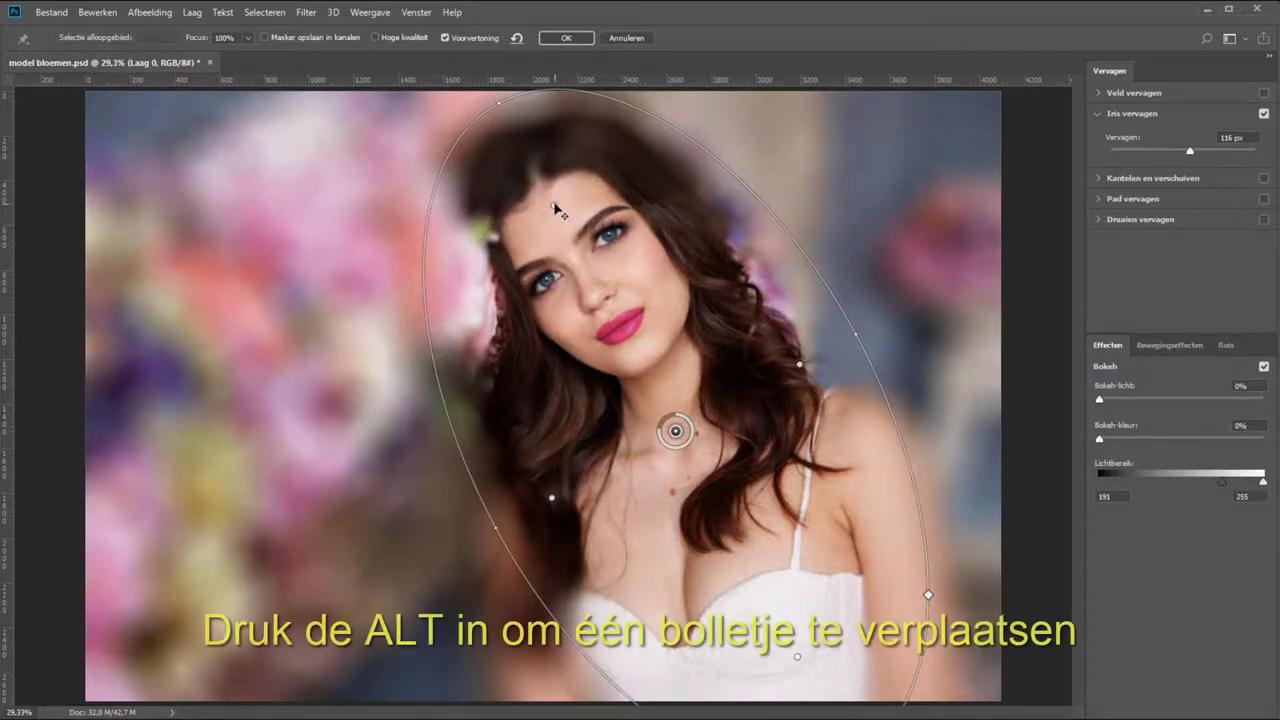
pyautogui.moveTo(555, 207); pyautogui.dragTo(516, 150)
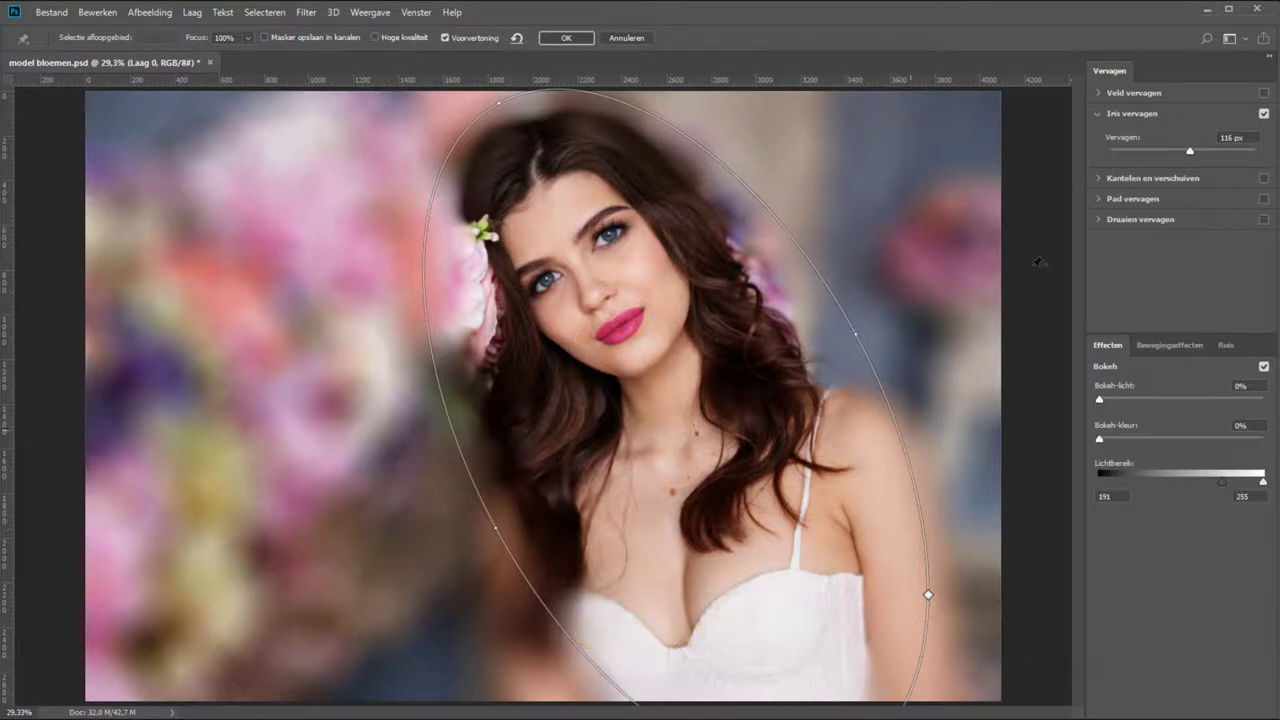
# - Lower the Iris Blur to 14 px, compare it on and off, and commit it
pyautogui.click(1154, 150)
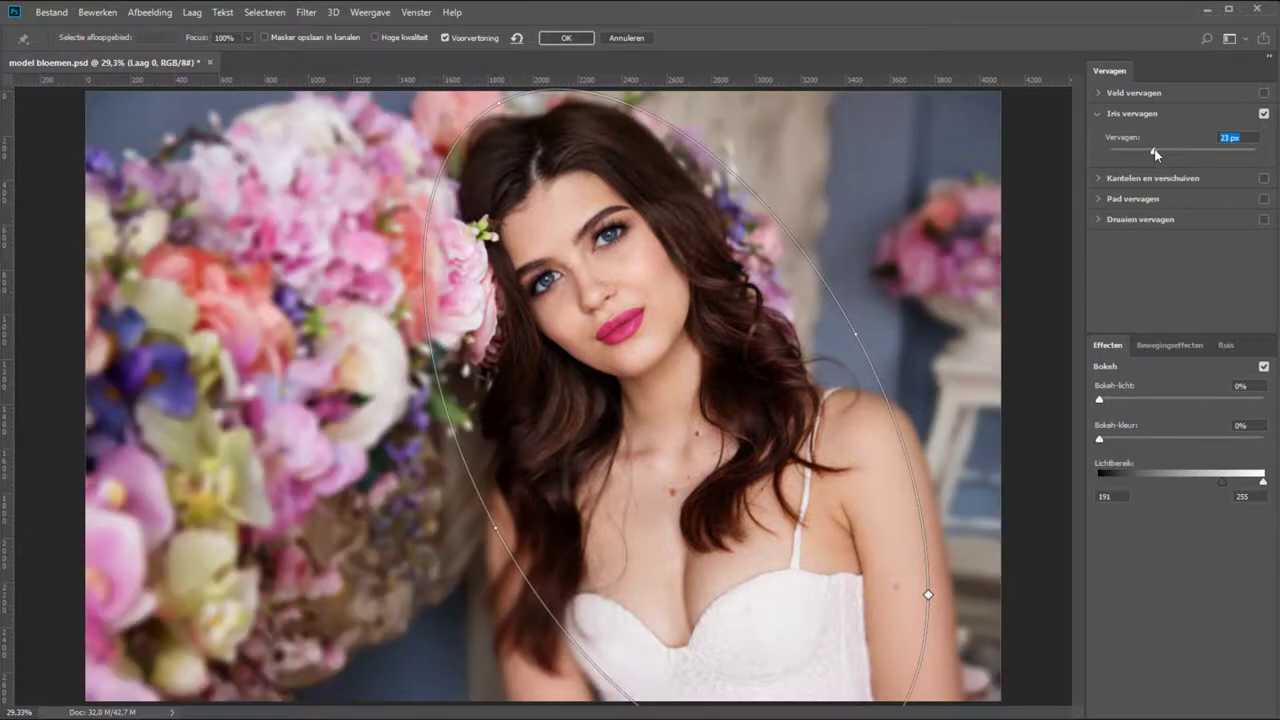
pyautogui.moveTo(1160, 150); pyautogui.dragTo(1158, 151)
pyautogui.moveTo(1158, 153); pyautogui.dragTo(1161, 152)
pyautogui.click(1264, 114)
pyautogui.click(1264, 114)
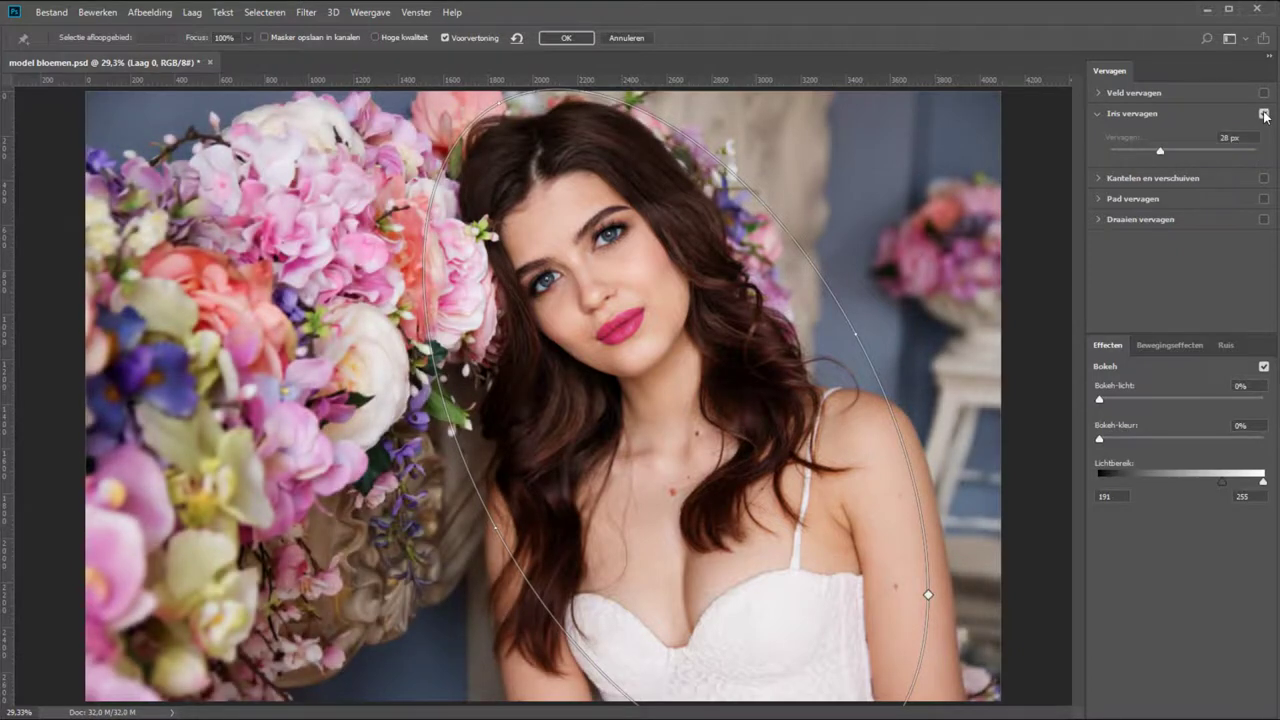
pyautogui.moveTo(1161, 150); pyautogui.dragTo(1145, 153)
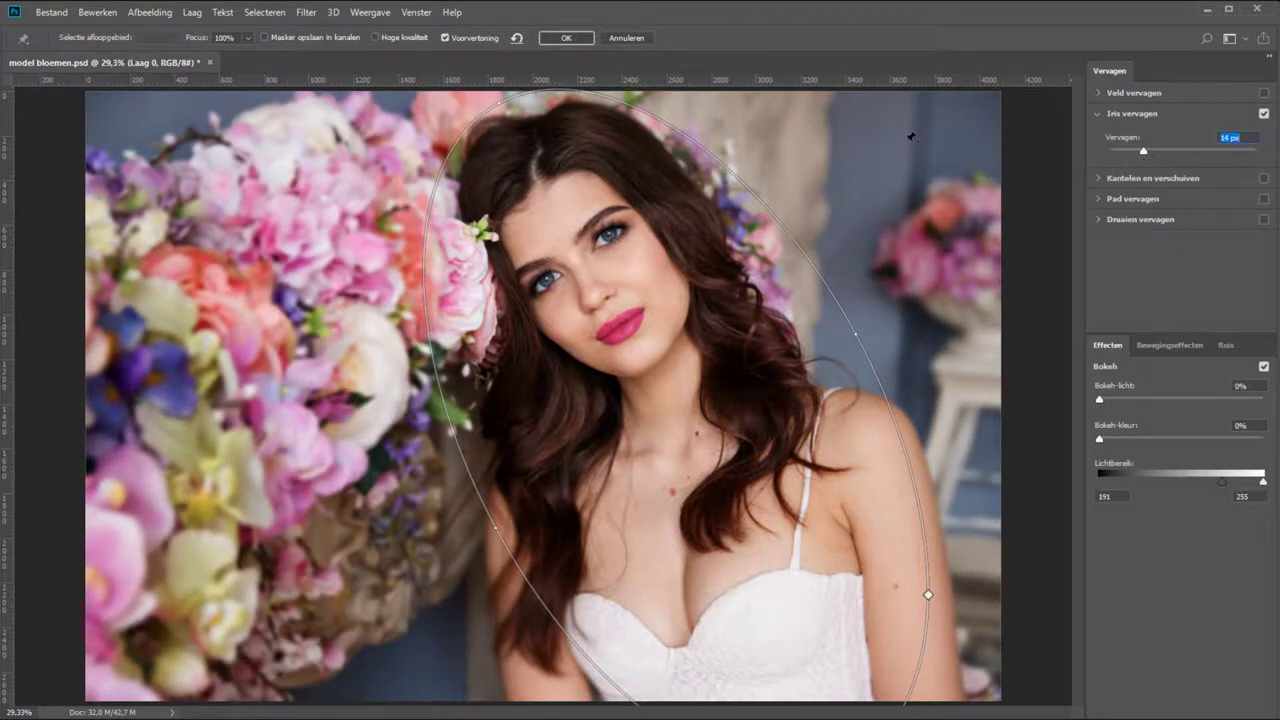
pyautogui.click(563, 40)
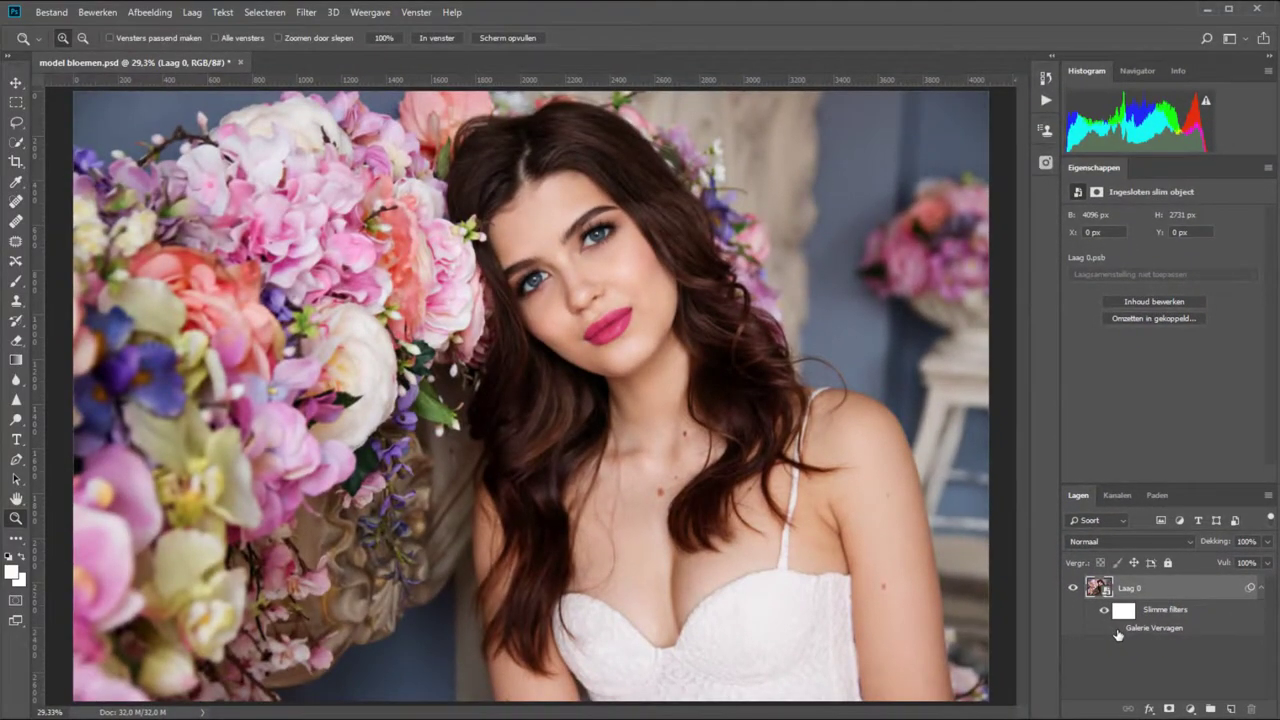
# - Show the Galerie Vervagen smart filter, then reopen it and commit a stronger 103 px blur
pyautogui.click(1117, 629)
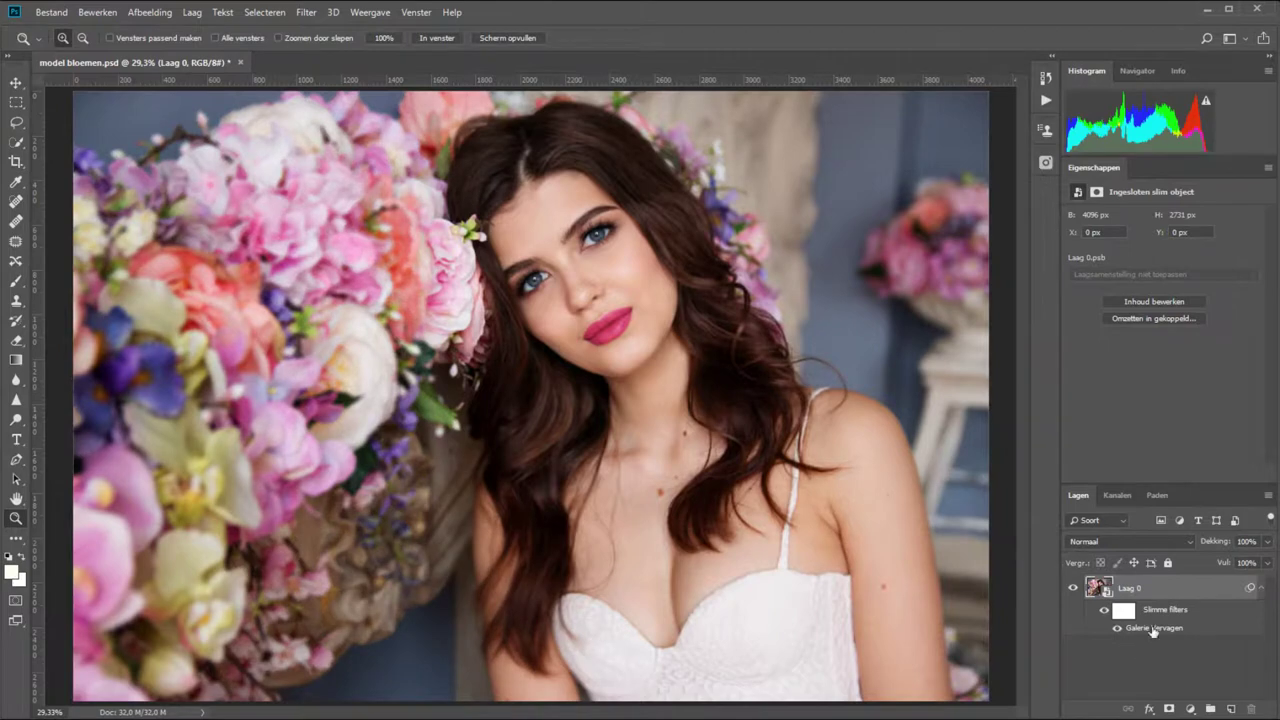
pyautogui.doubleClick(1153, 628)
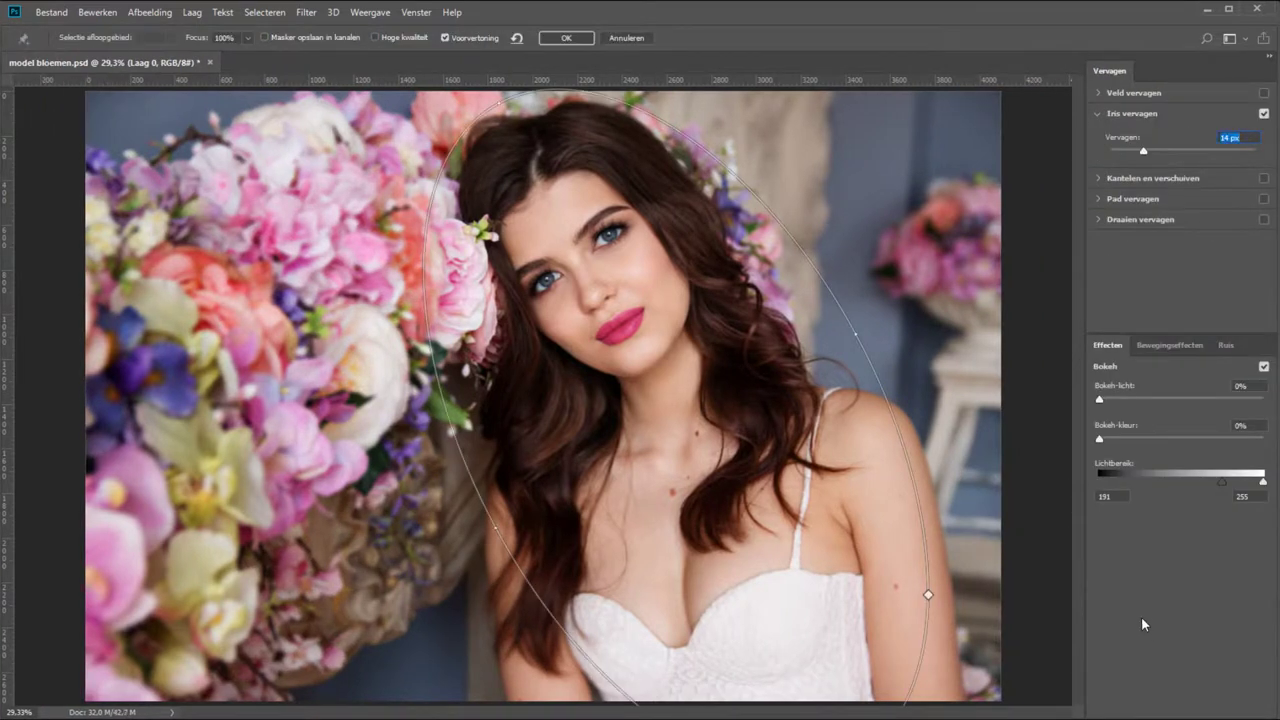
pyautogui.moveTo(1143, 150); pyautogui.dragTo(1186, 150)
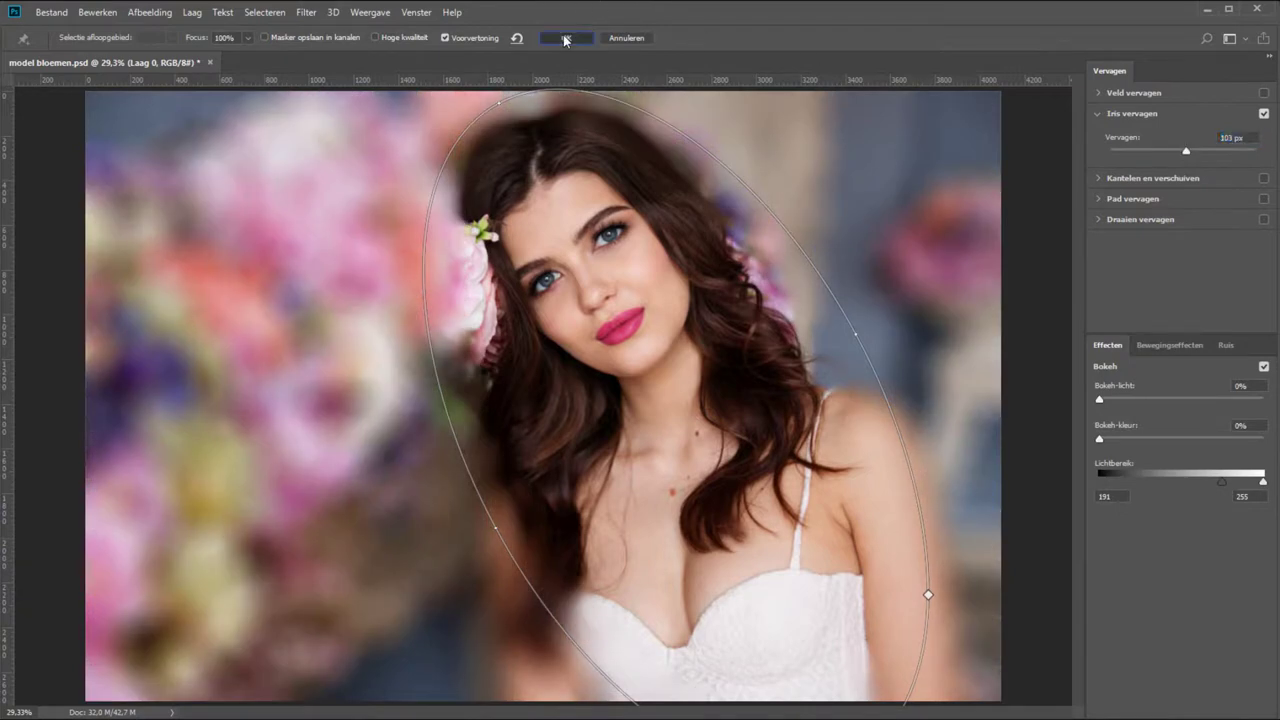
pyautogui.press('Return')
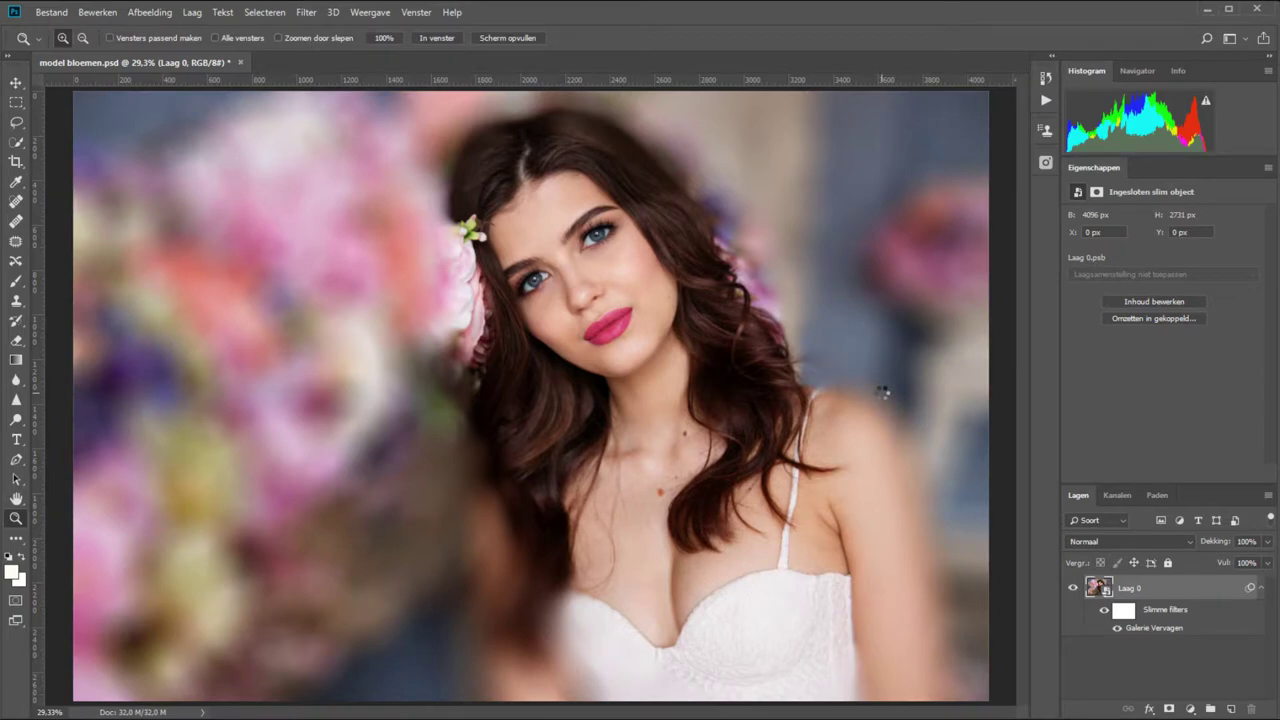
# - Reopen the Galerie Vervagen smart filter and apply a gentler 21 px blur
pyautogui.doubleClick(1138, 628)
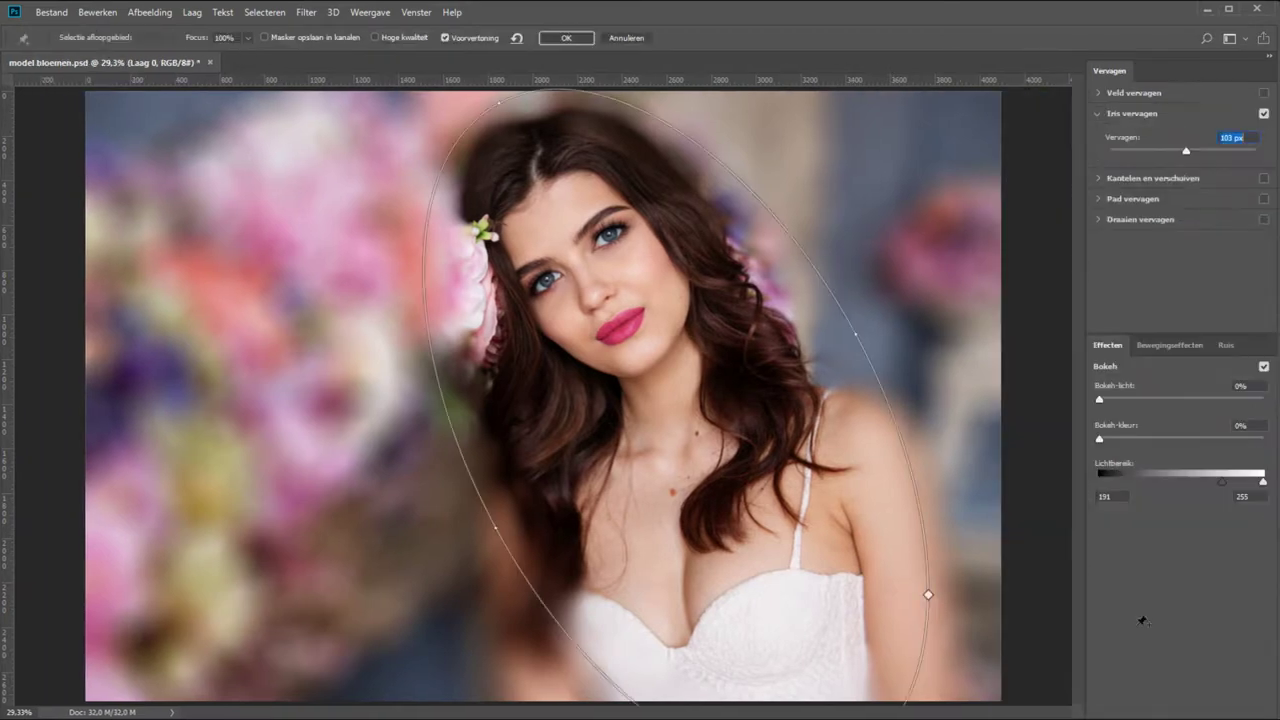
pyautogui.moveTo(1186, 150); pyautogui.dragTo(1154, 152)
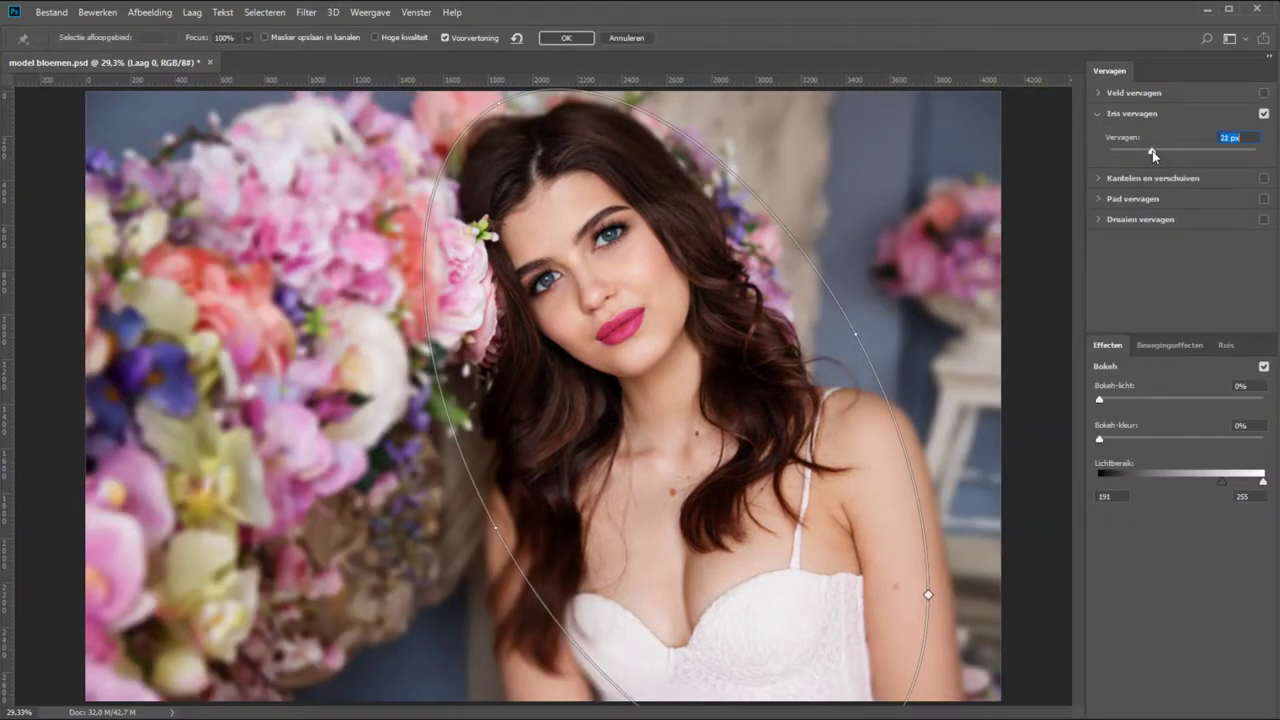
pyautogui.click(570, 38)
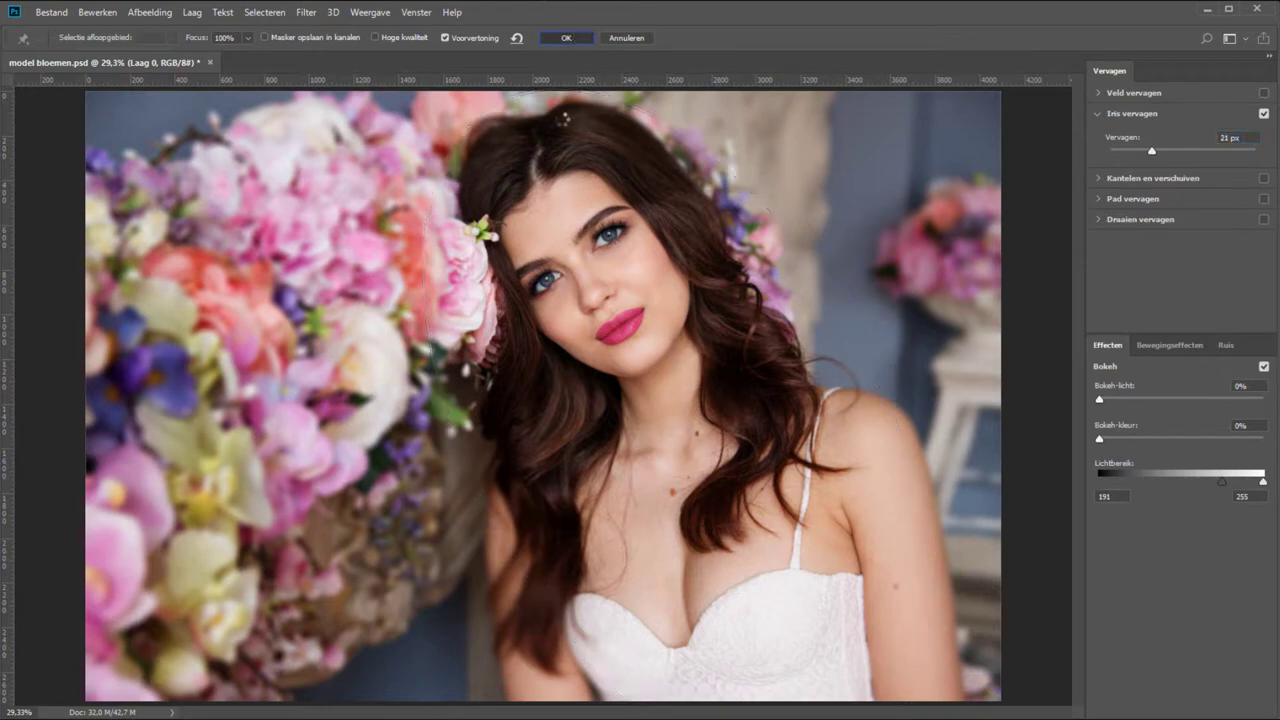